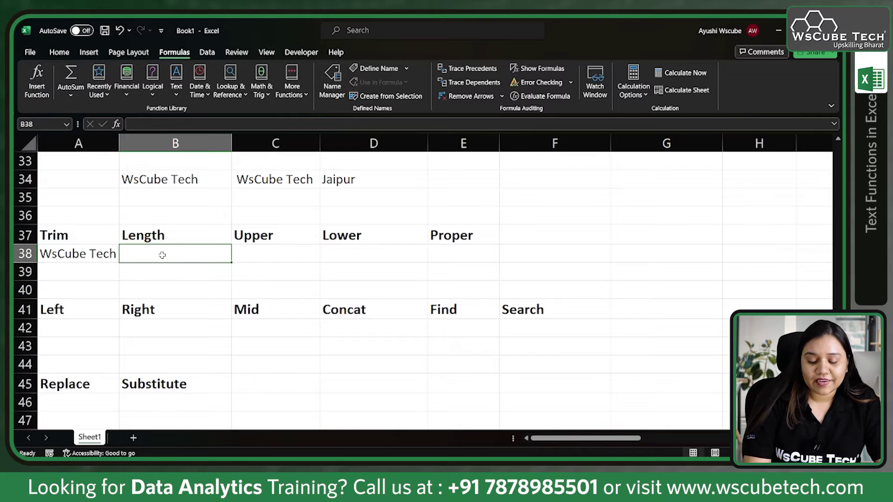
- Enter =LEN(C34) in B38 to count 12 characters
type("=")
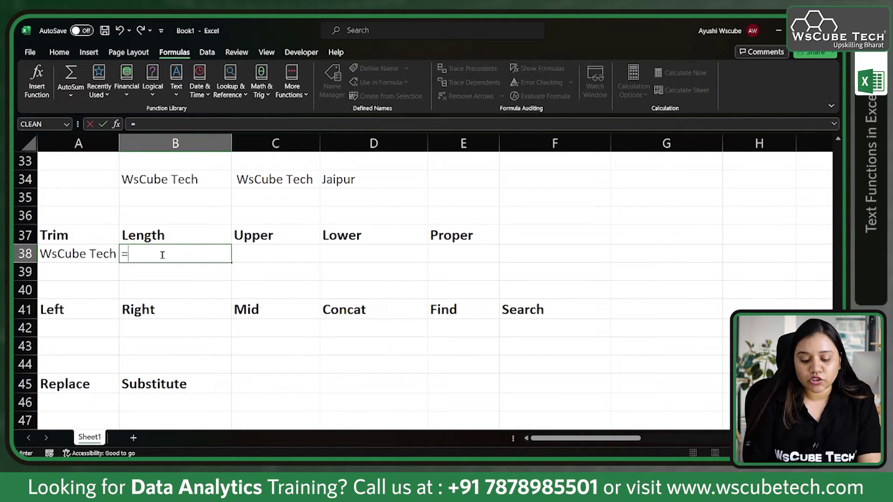
type("len")
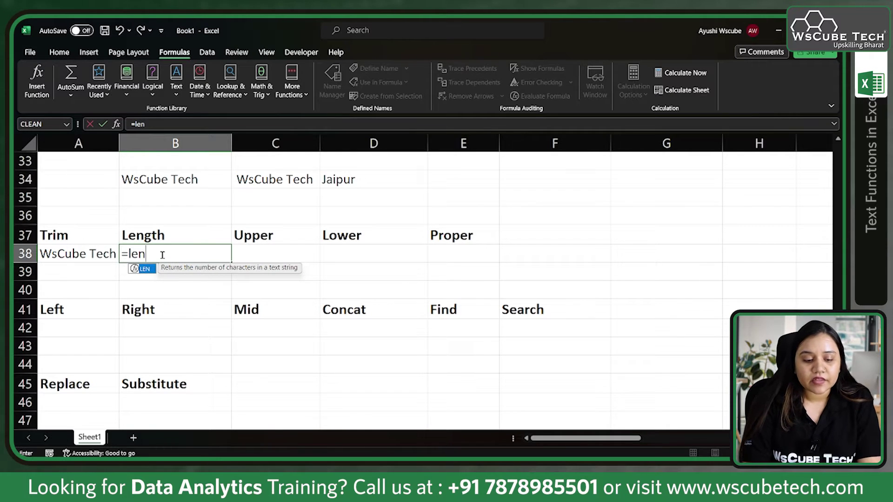
type("(")
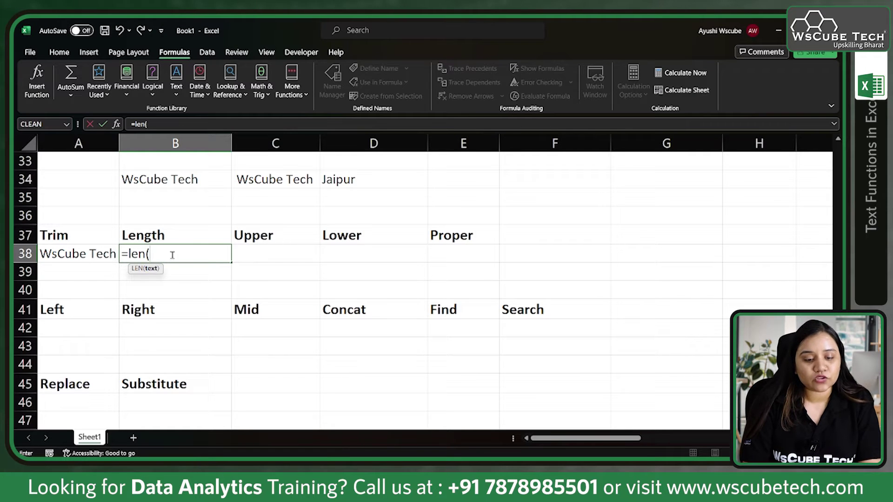
left_click(276, 177)
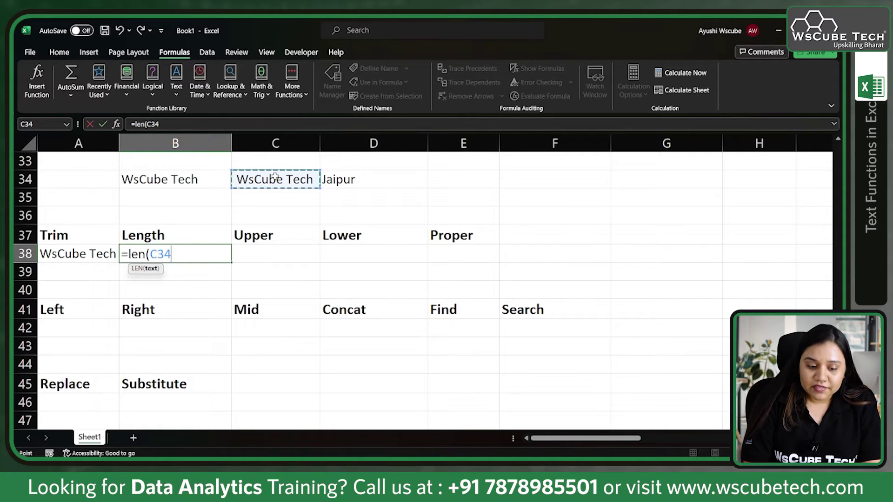
type(")")
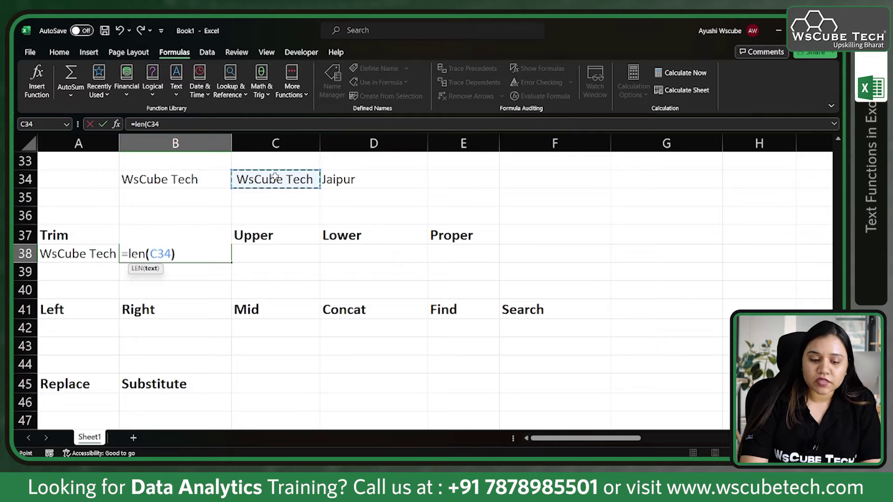
key("Return")
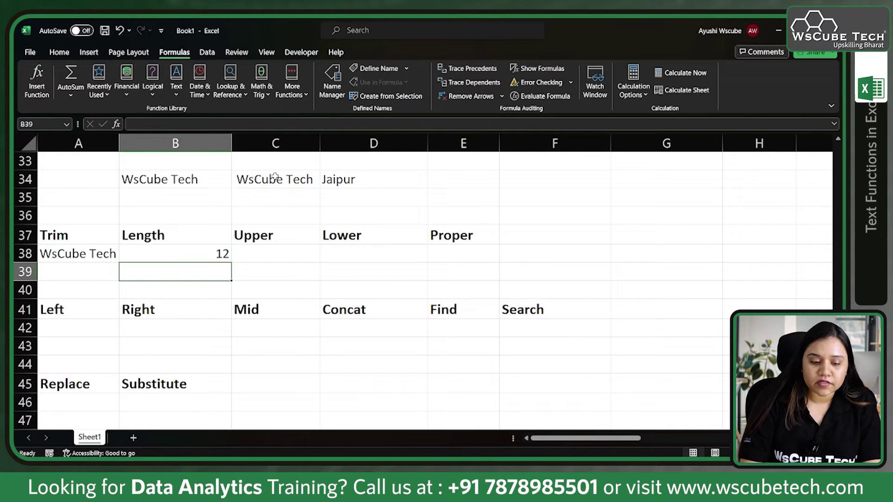
left_click(208, 255)
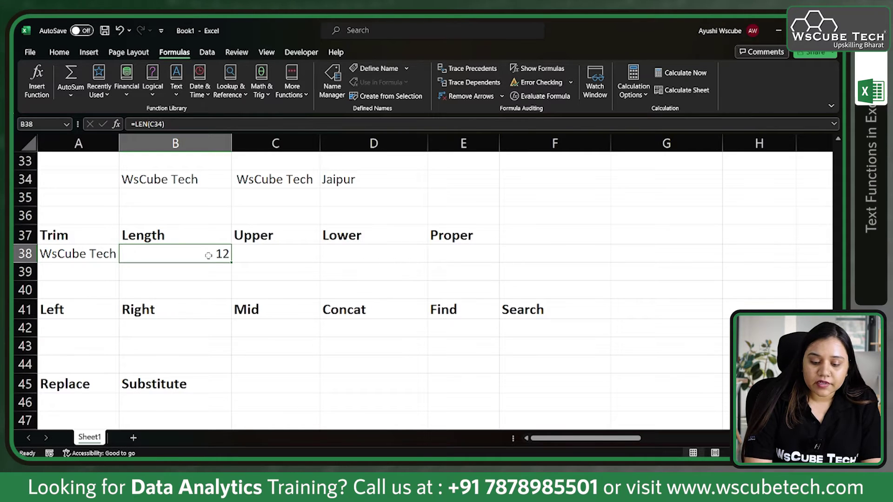
- Enter =LEN(A38) in B39 to count the trimmed text's 11 characters
left_click(204, 274)
type("=")
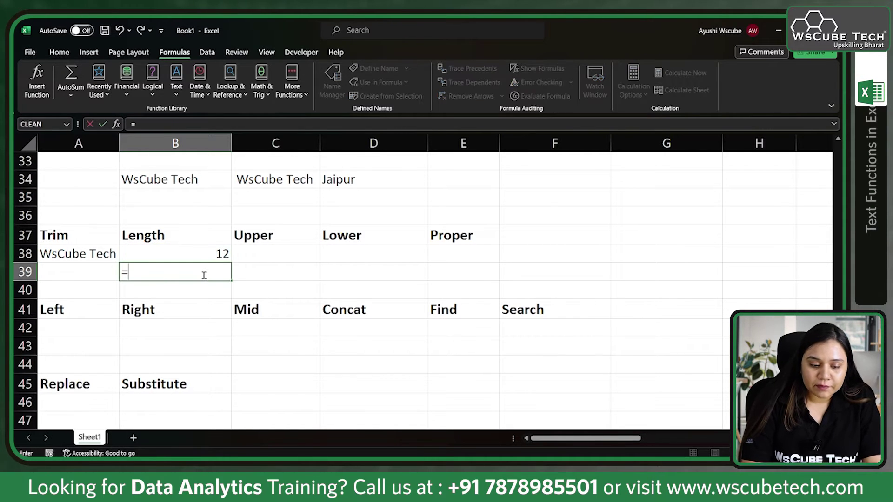
type("len")
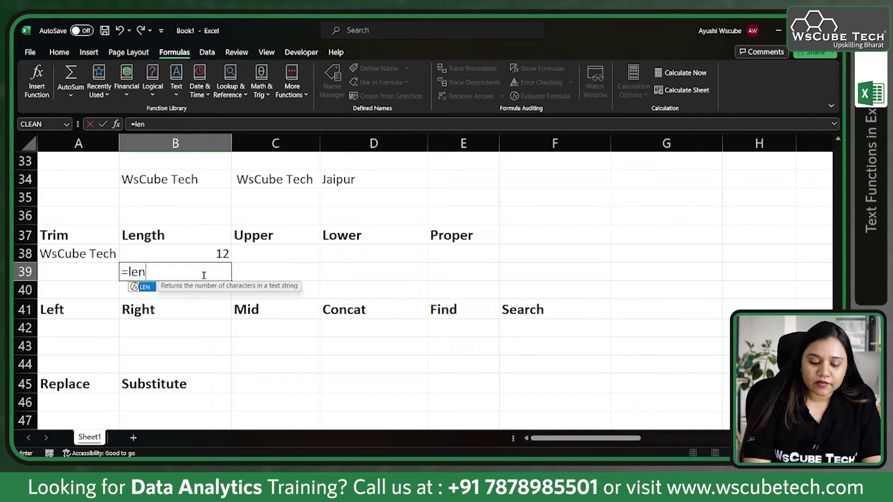
type("(")
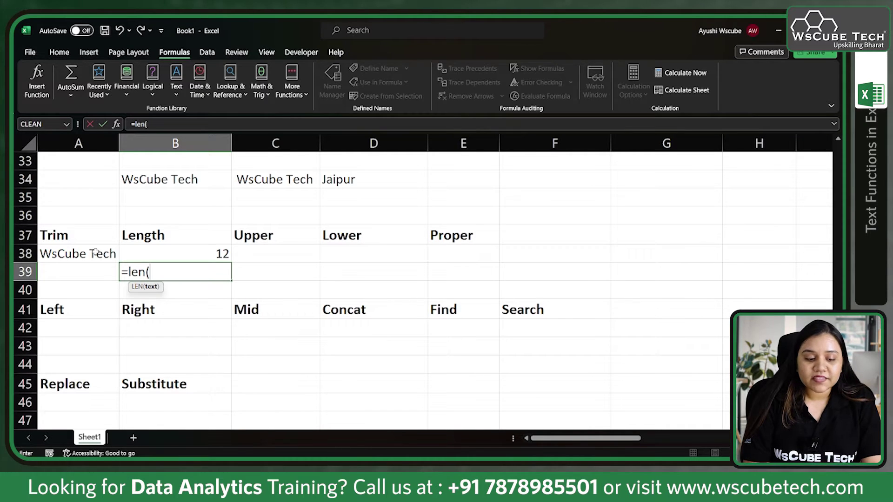
left_click(77, 254)
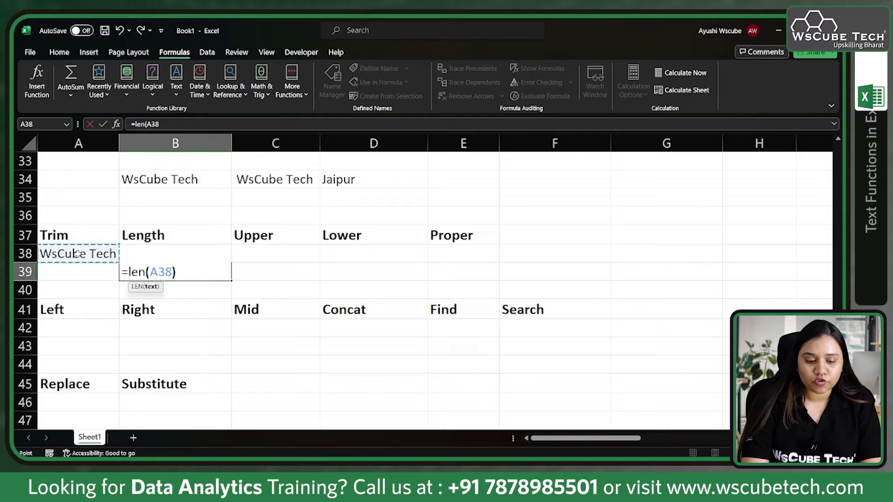
type(")")
key("Return")
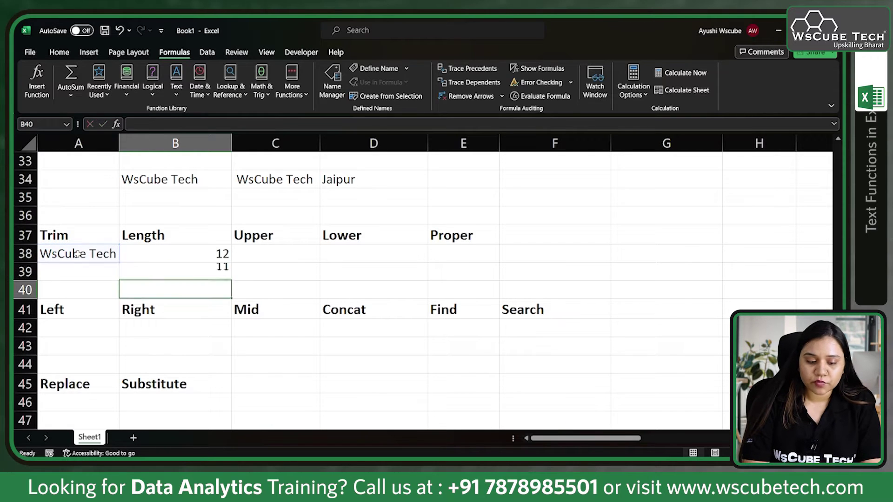
left_click(163, 272)
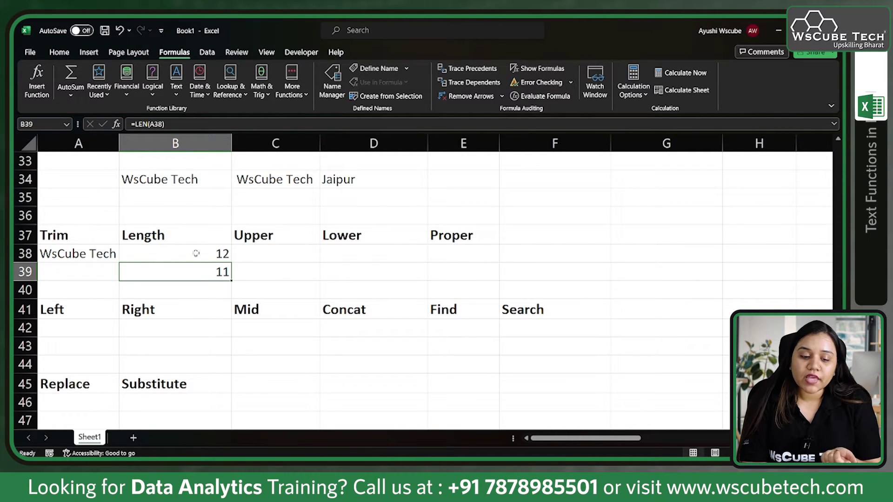
left_click(248, 254)
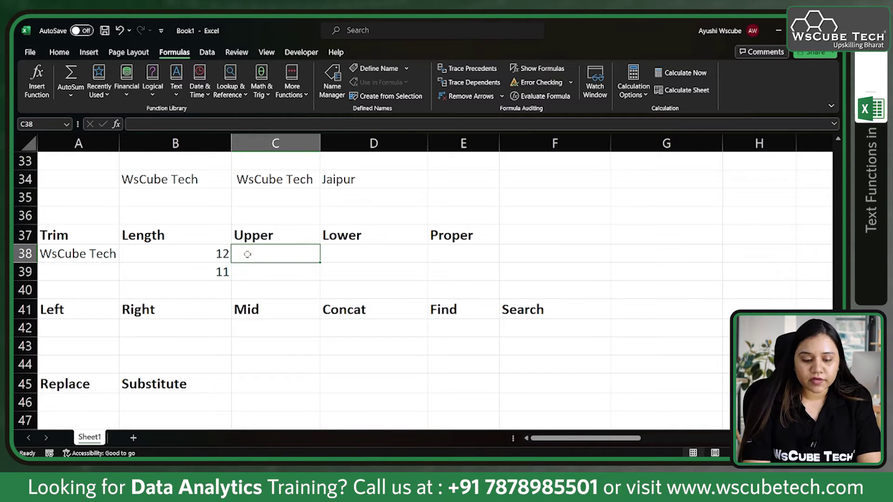
- Enter =UPPER(B34) in C38 to show WSCUBE TECH
type("=")
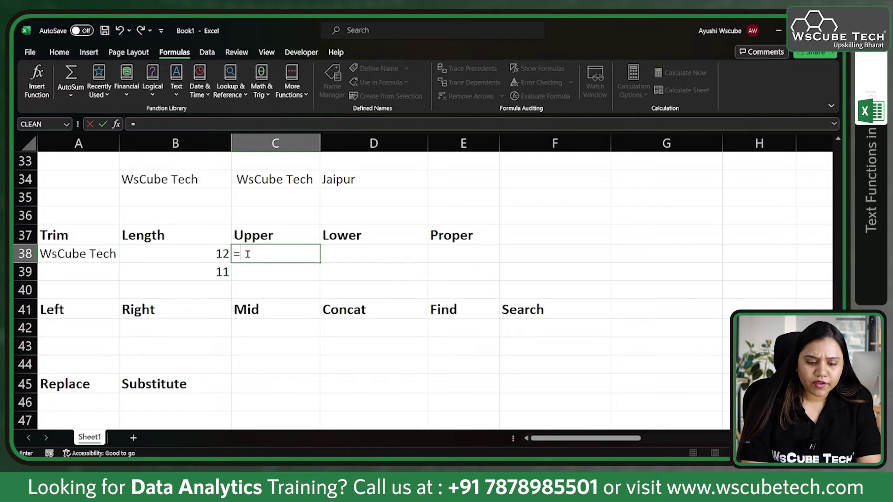
type("i")
key("BackSpace")
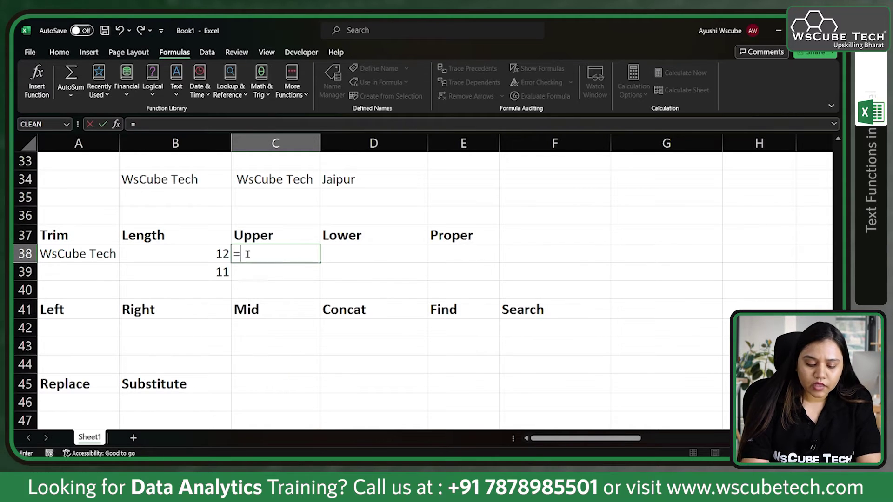
type("up")
key("Tab")
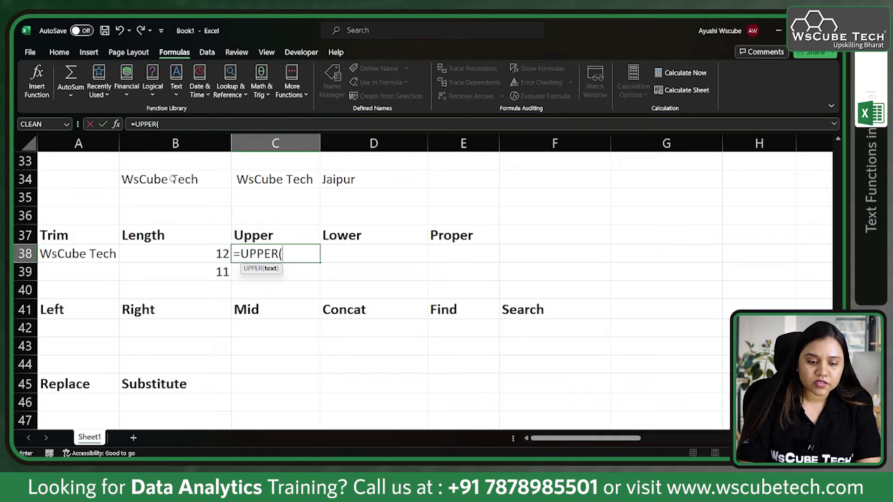
left_click(173, 179)
type(")")
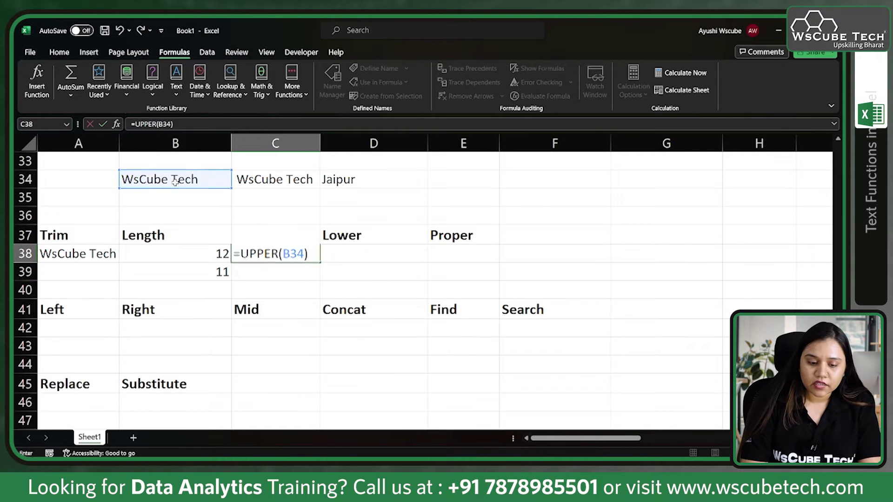
key("Return")
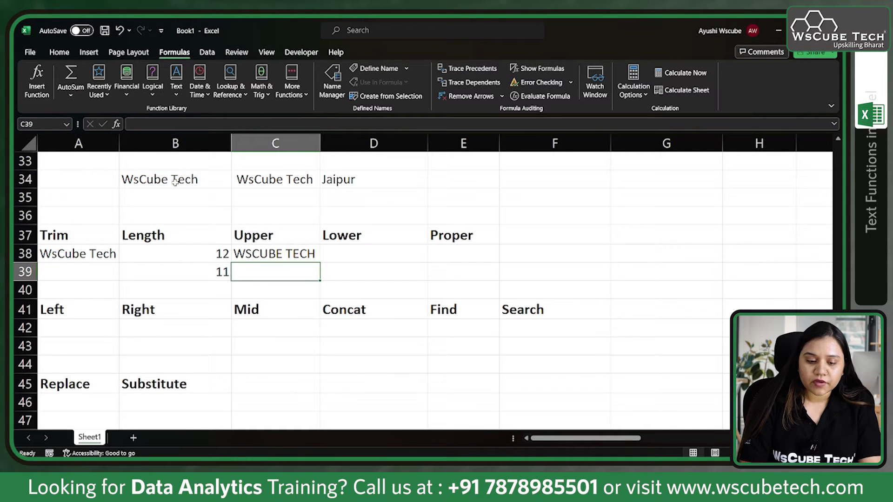
- Enter =LOWER(B34) in D38 to show the text in lowercase
left_click(339, 251)
type("=lo")
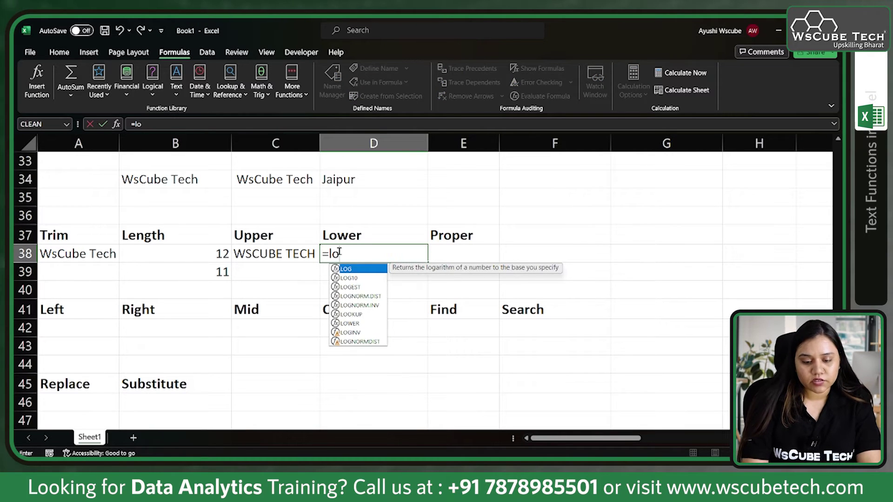
type("w")
key("Tab")
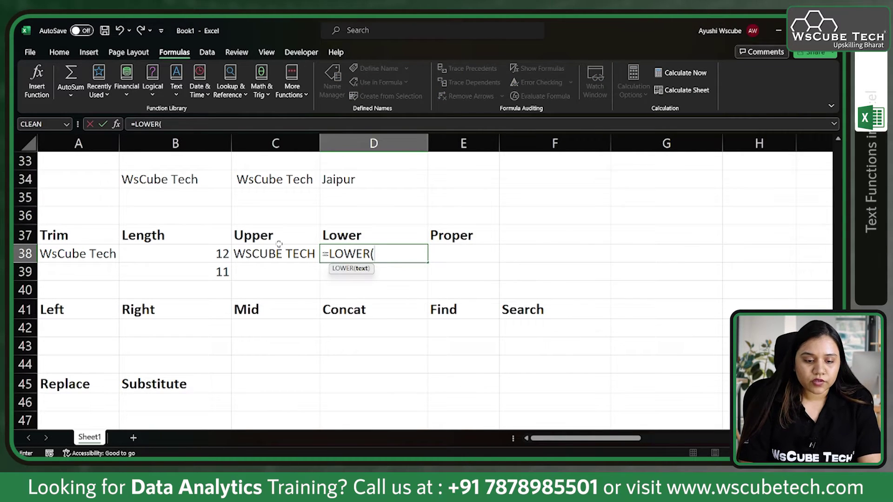
left_click(166, 187)
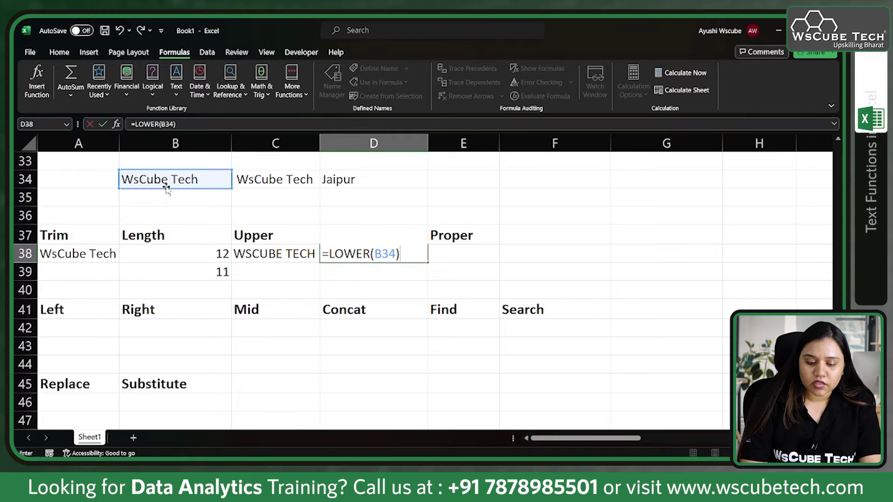
key("Return")
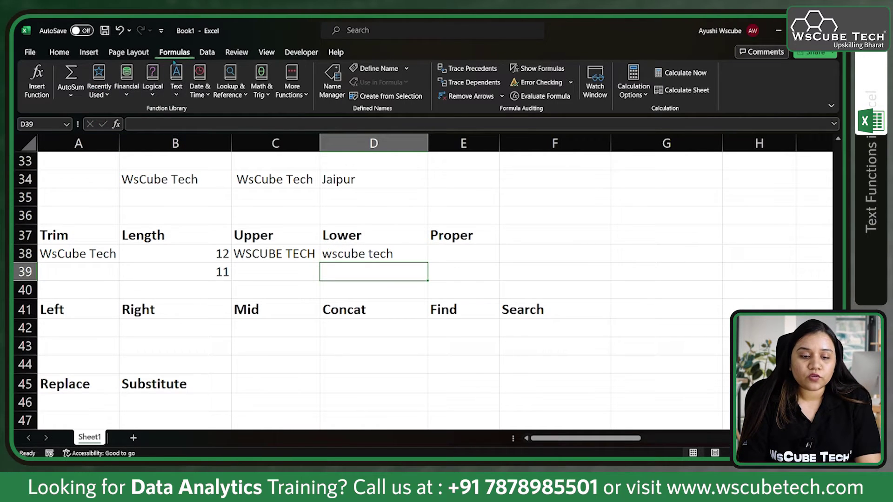
- Browse the ribbon's list of text functions, then close it
left_click(176, 79)
scroll(186, 265, "down", 3)
scroll(186, 265, "down", 1)
scroll(186, 265, "up", 2)
key("Escape")
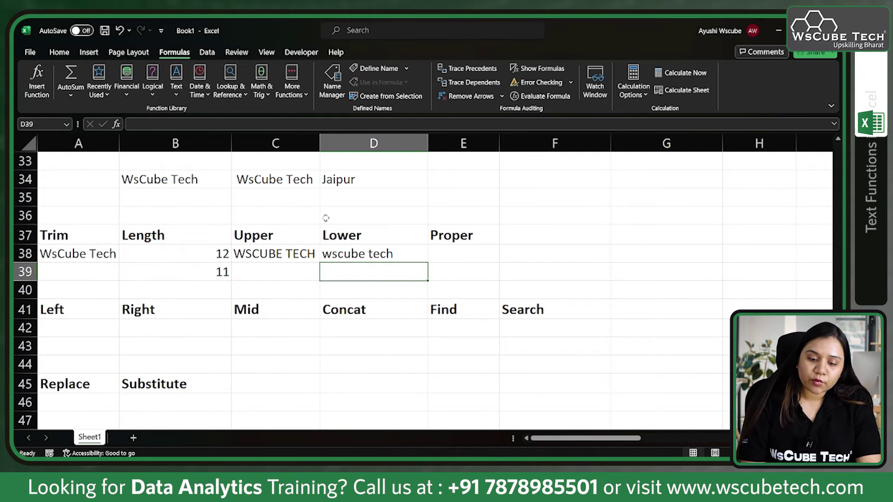
- Enter =PROPER(D38) in E38 to get Wscube Tech
left_click(439, 247)
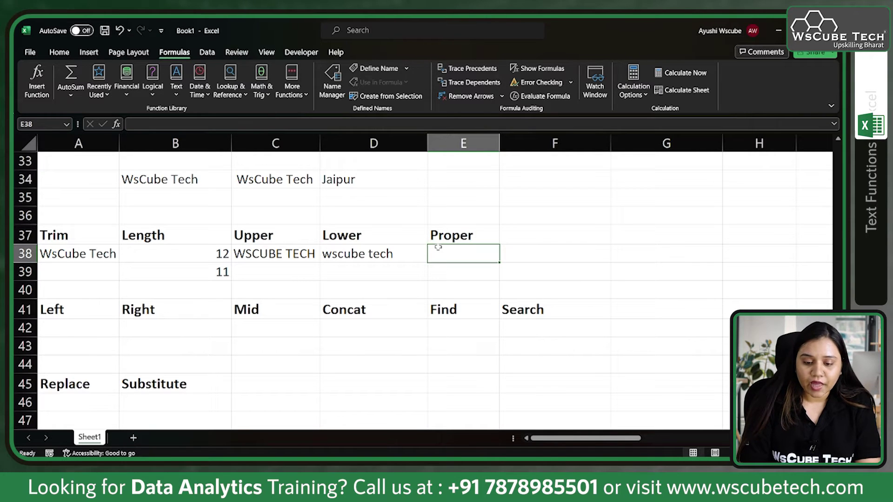
type("=")
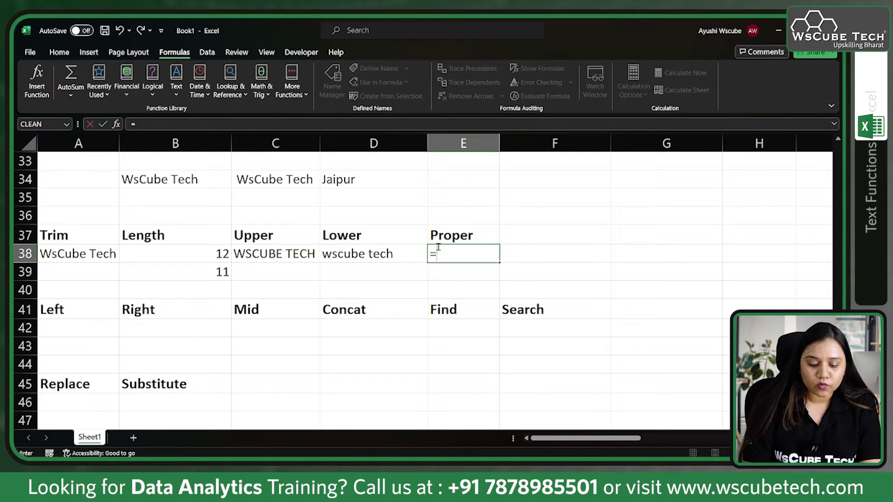
type("prop")
key("Tab")
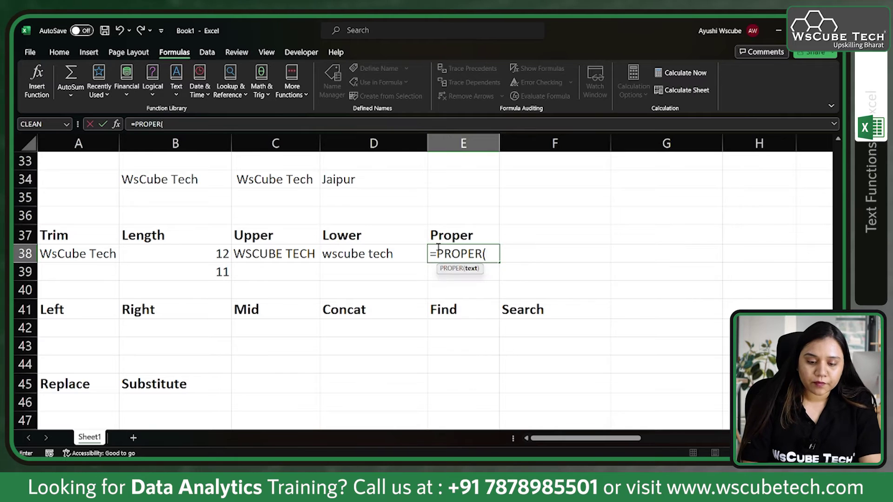
left_click(384, 254)
type(")")
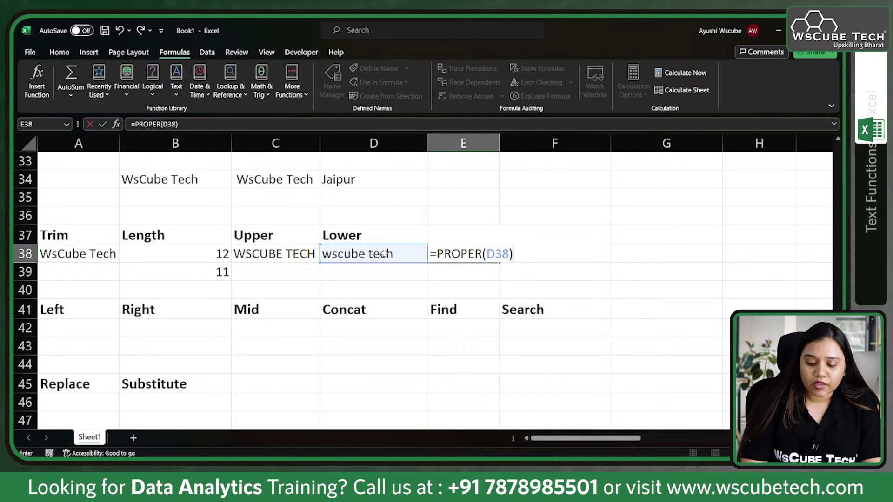
key("Return")
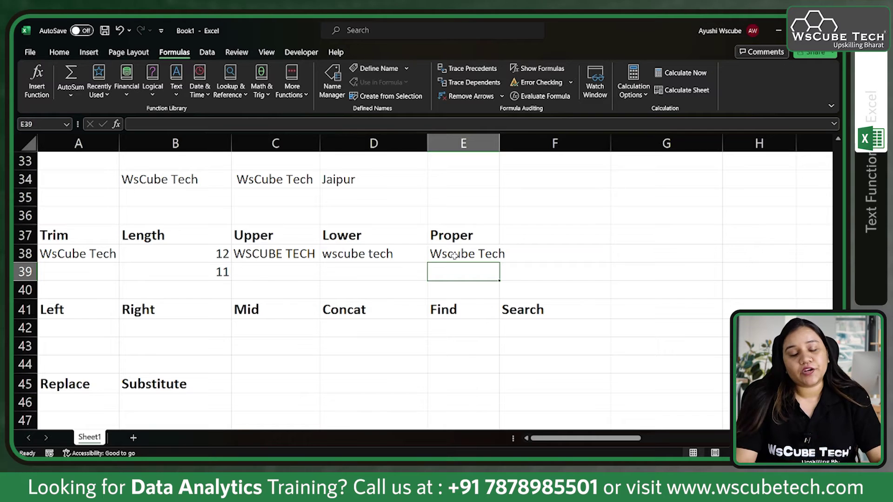
- Enter =LEFT(B34,2) in A42 to get Ws
left_click(76, 326)
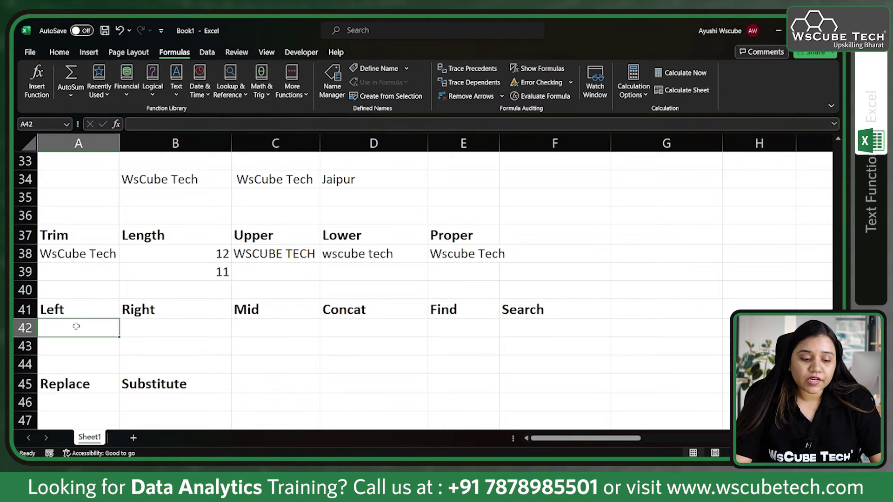
type("=left")
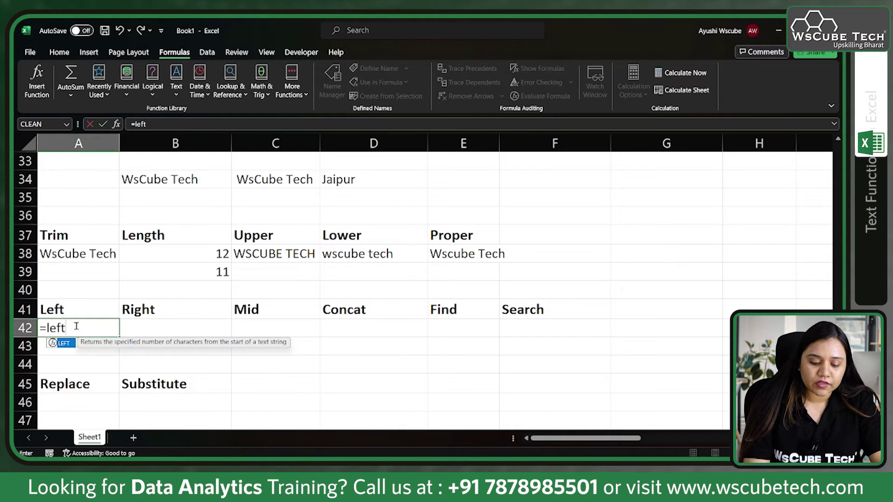
type("(")
left_click(152, 182)
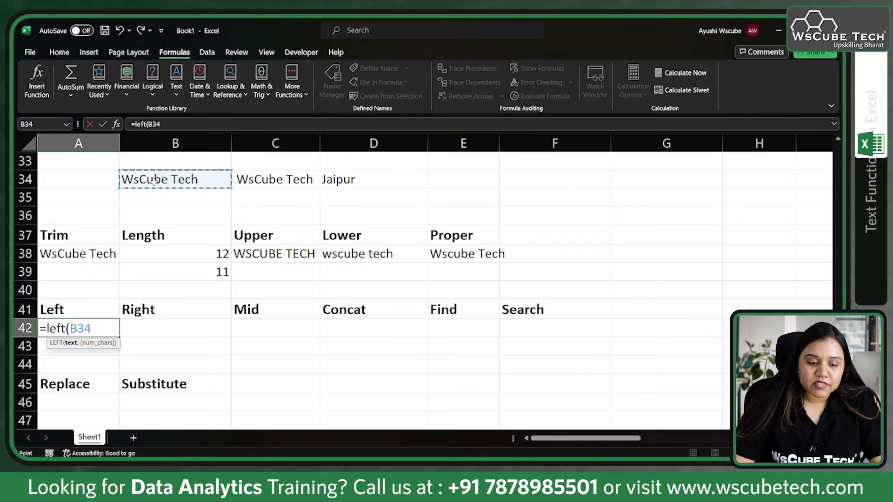
type(",")
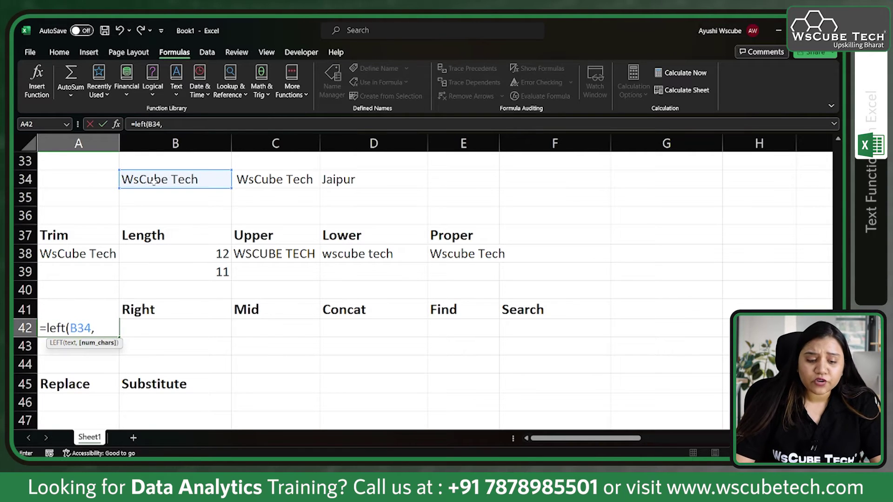
type("2")
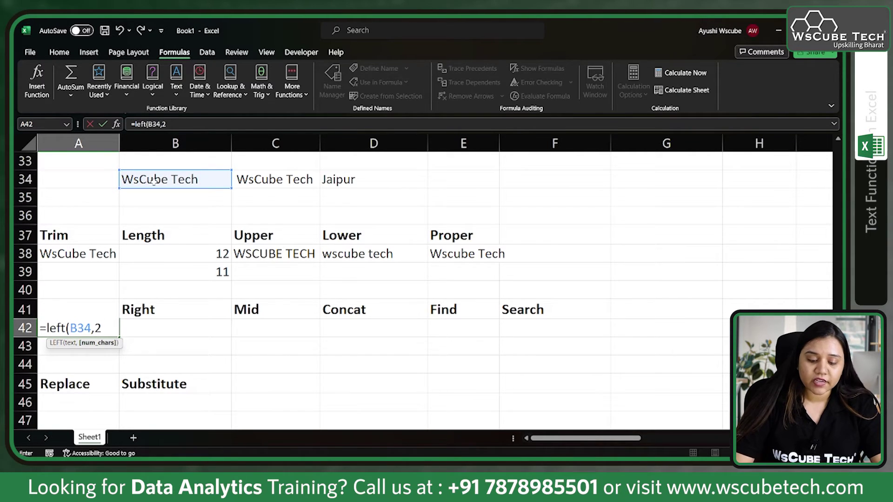
type(")")
key("Return")
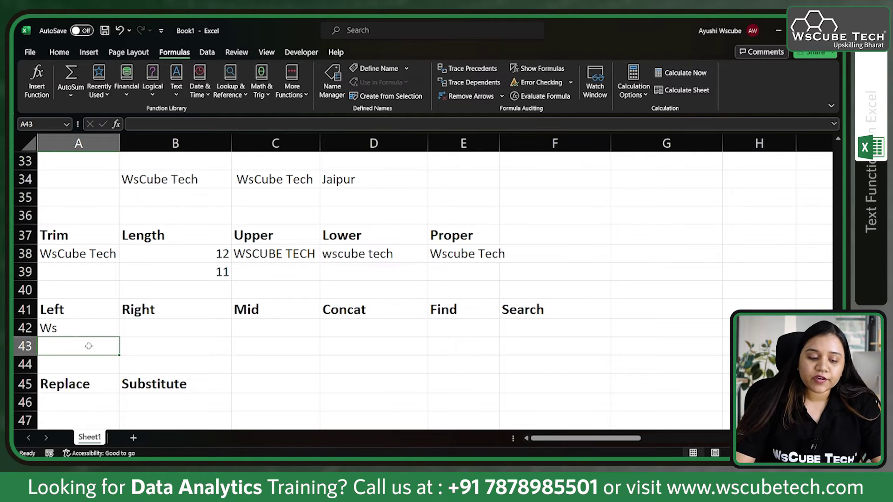
- Enter =RIGHT(B34,4) in B42 to get Tech
left_click(149, 331)
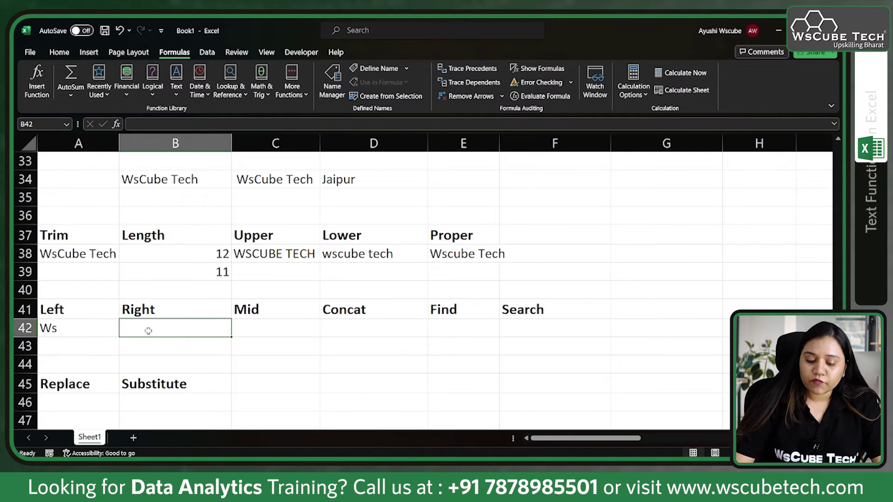
type("=")
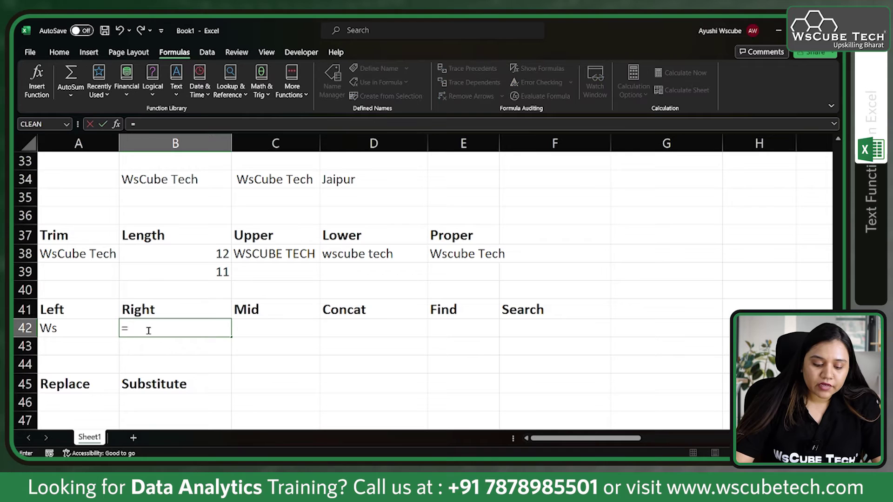
type("RIGHT(")
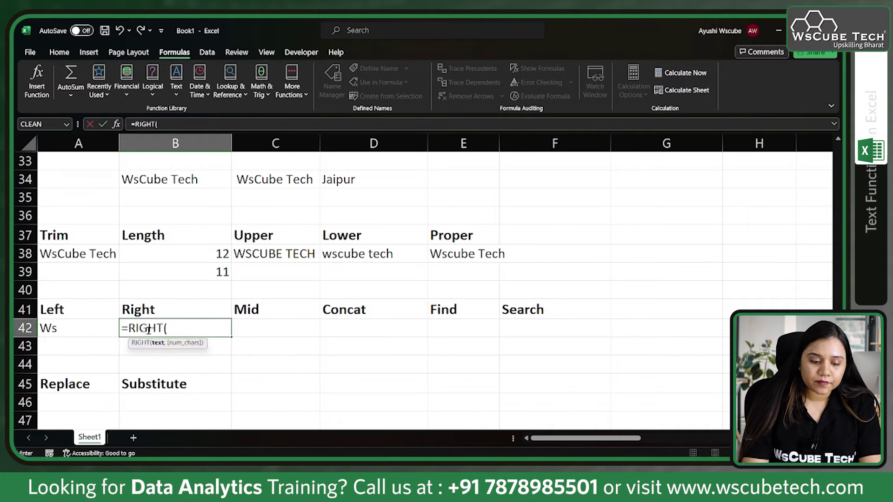
left_click(171, 178)
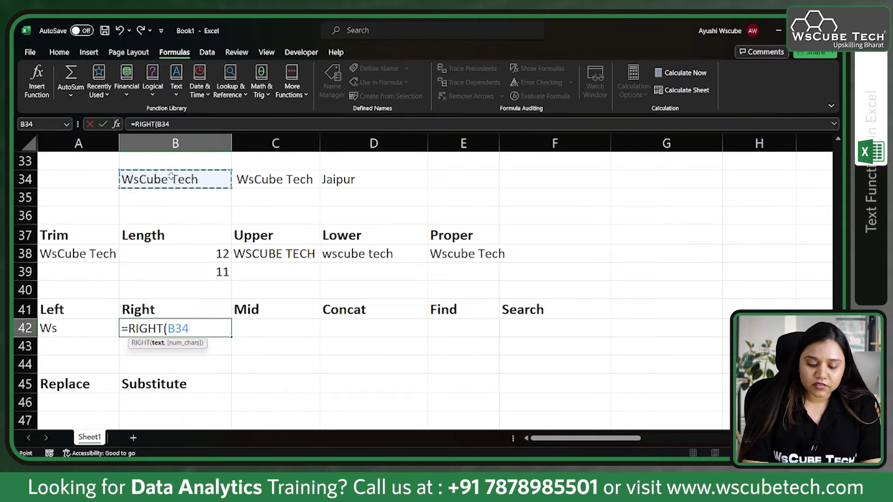
type(",4")
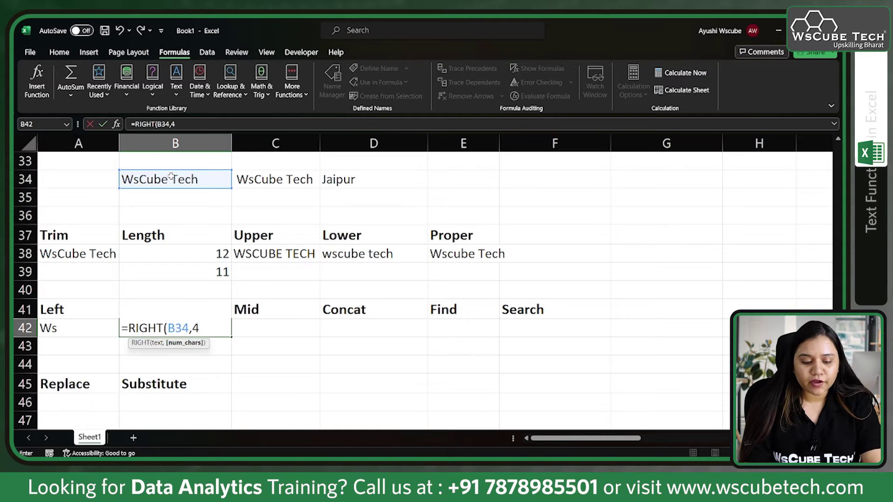
type(")")
key("Return")
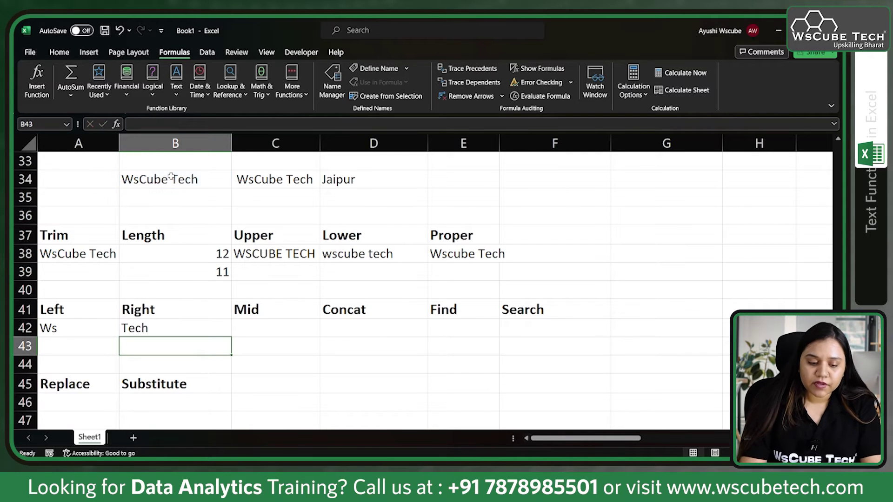
- Enter =MID(B34,3,4) in C42 to extract Cube
left_click(247, 332)
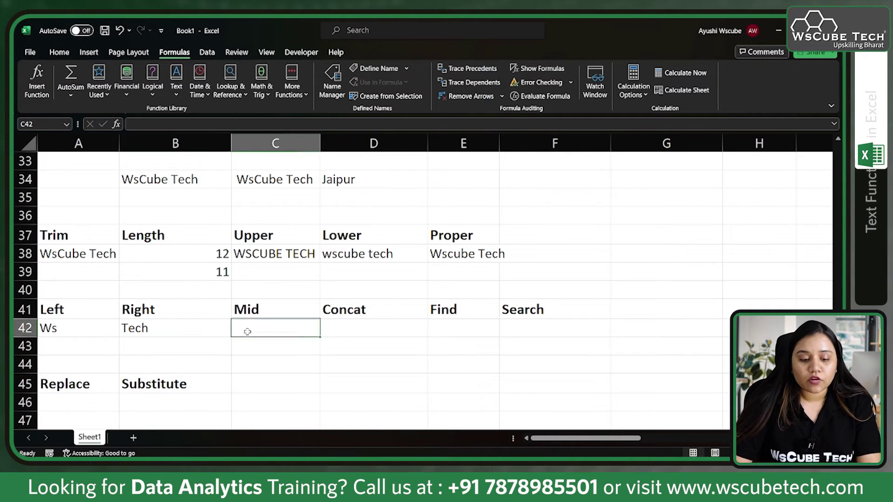
type("=")
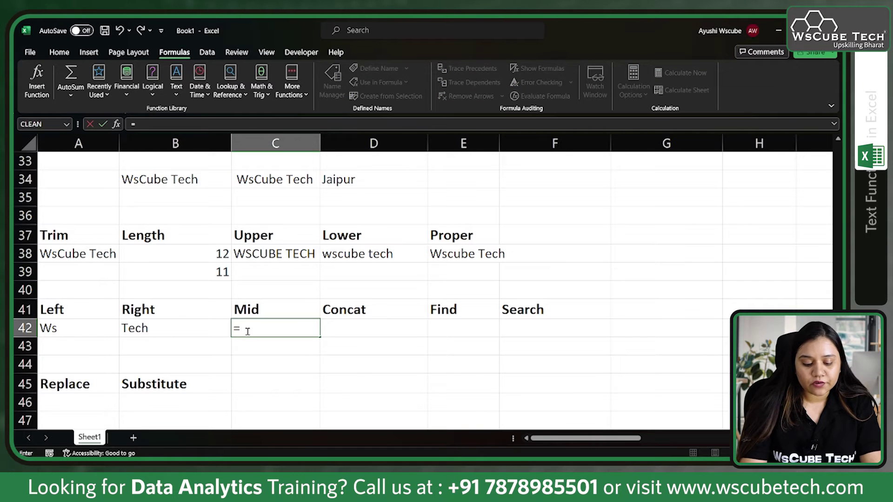
type("mid")
key("Tab")
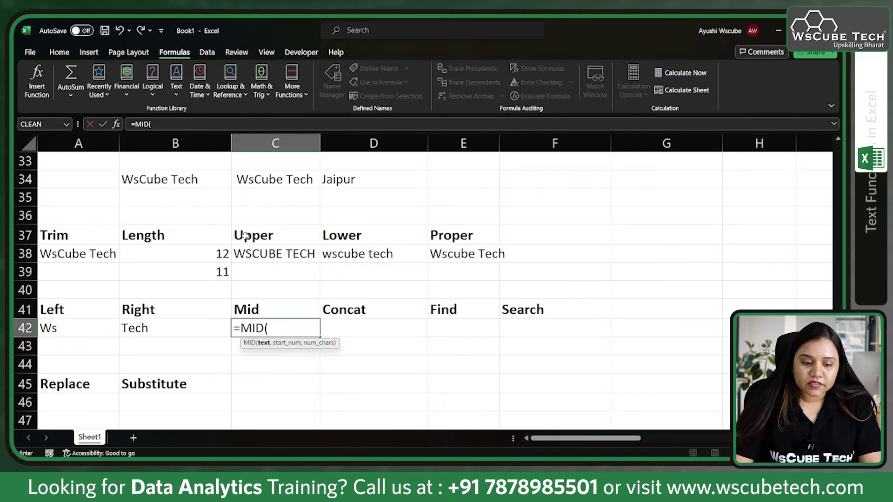
left_click(197, 176)
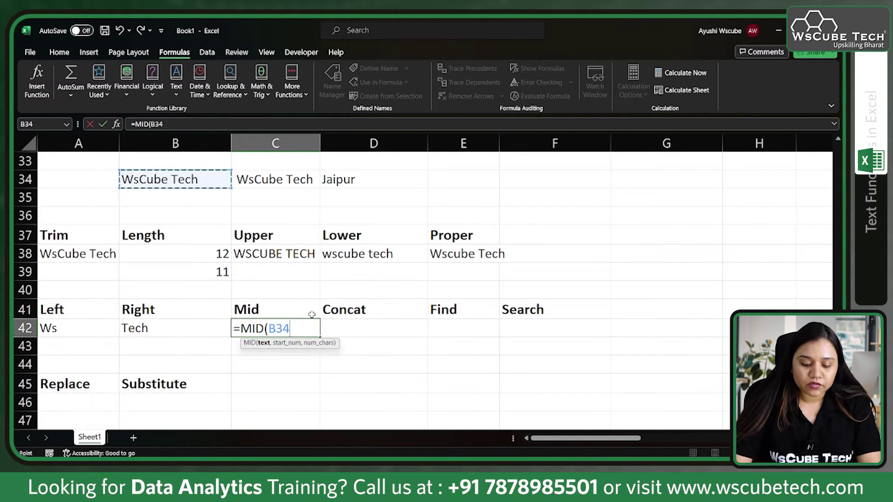
type(",3")
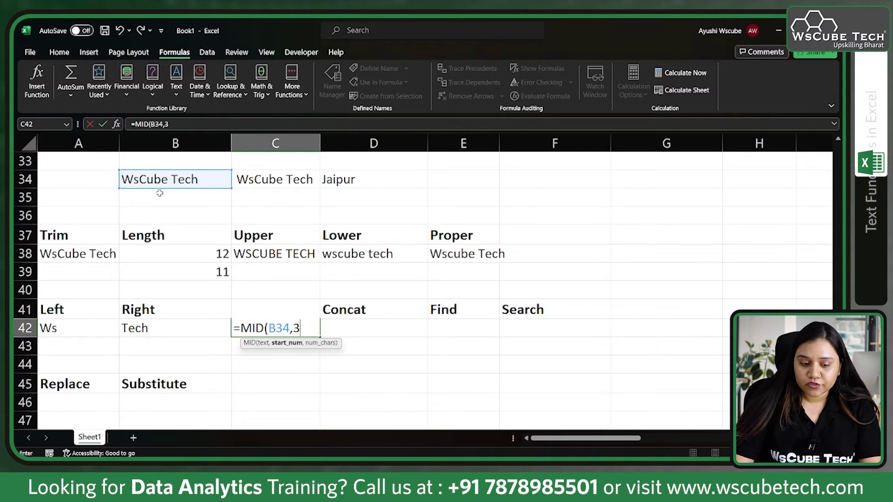
type(",4)")
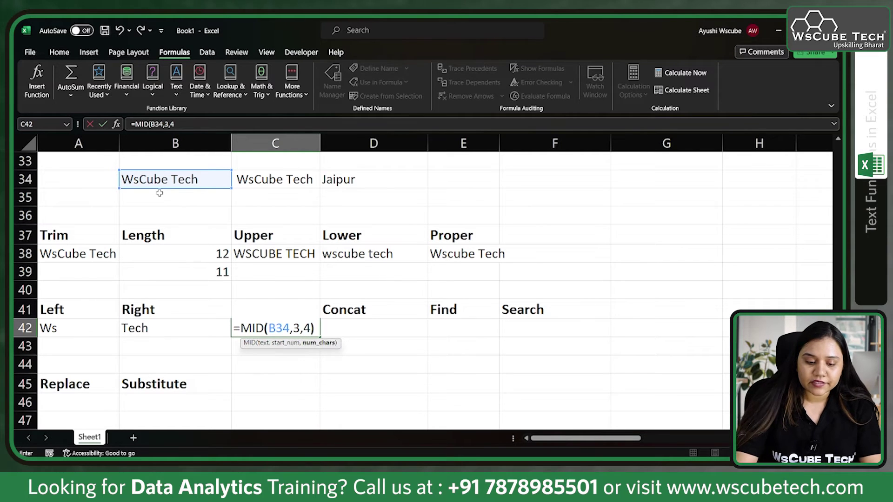
key("Return")
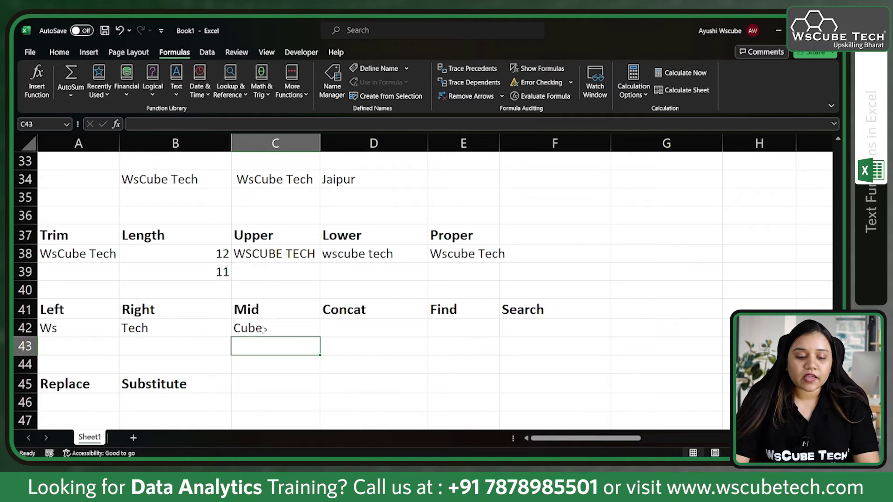
left_click(375, 334)
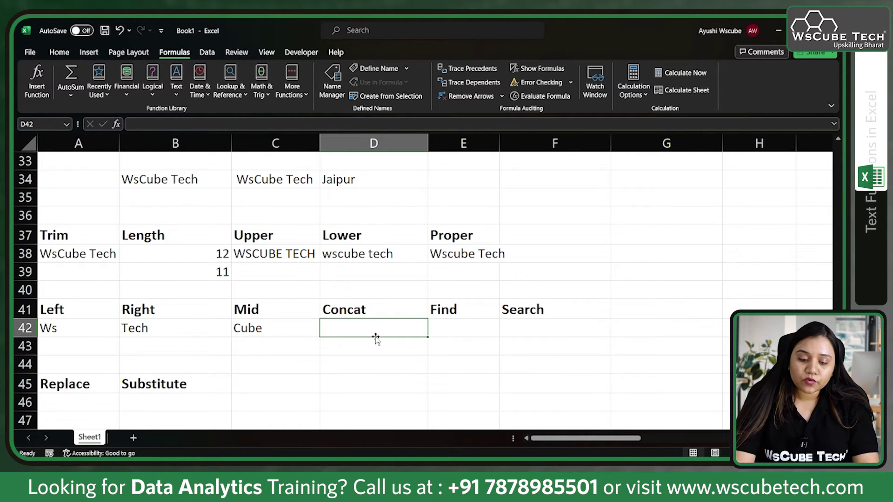
- Enter =CONCAT(A42,C42,B42) in D42 to join the Left, Mid and Right pieces
type("=con")
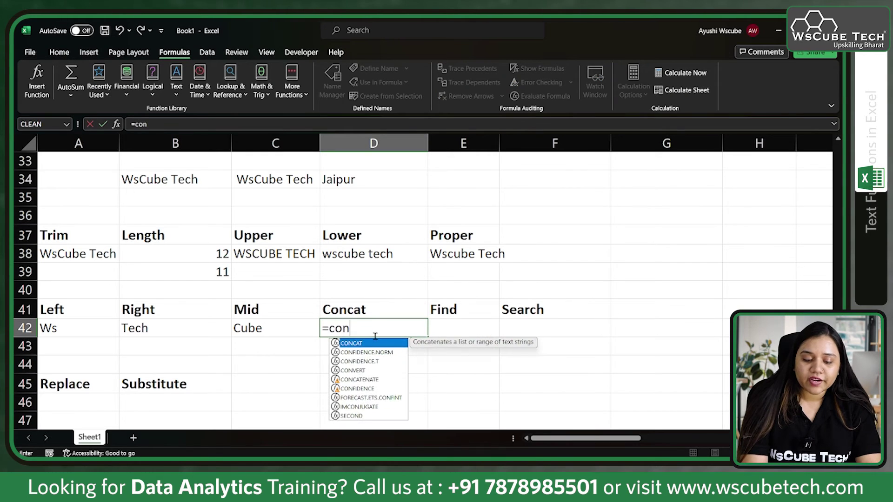
key("Tab")
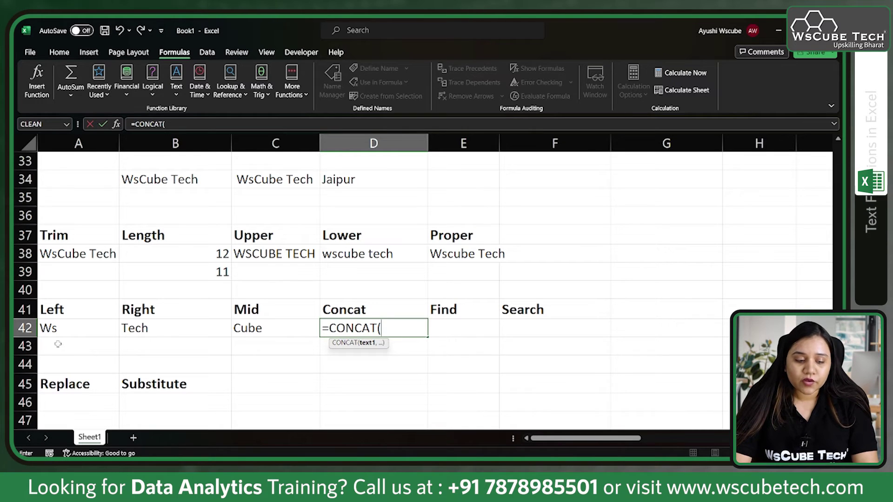
left_click(71, 339)
left_click(88, 331)
type(",")
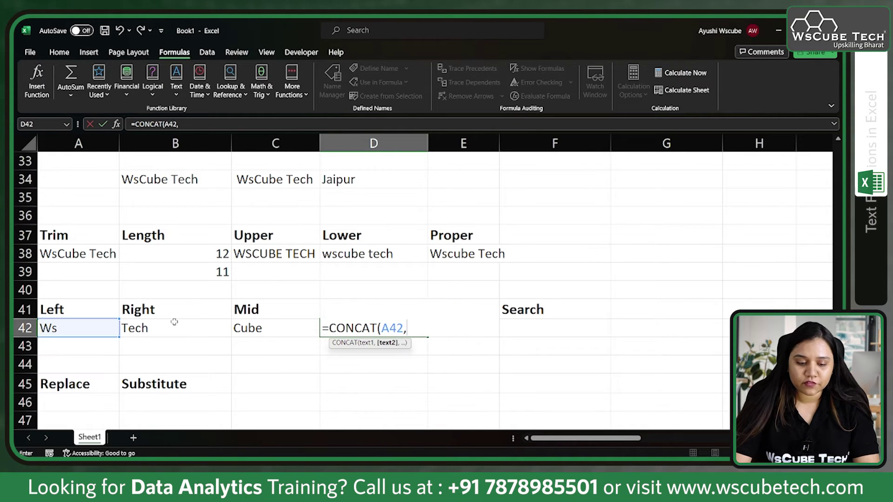
left_click(247, 330)
type(",")
left_click(213, 331)
type(")")
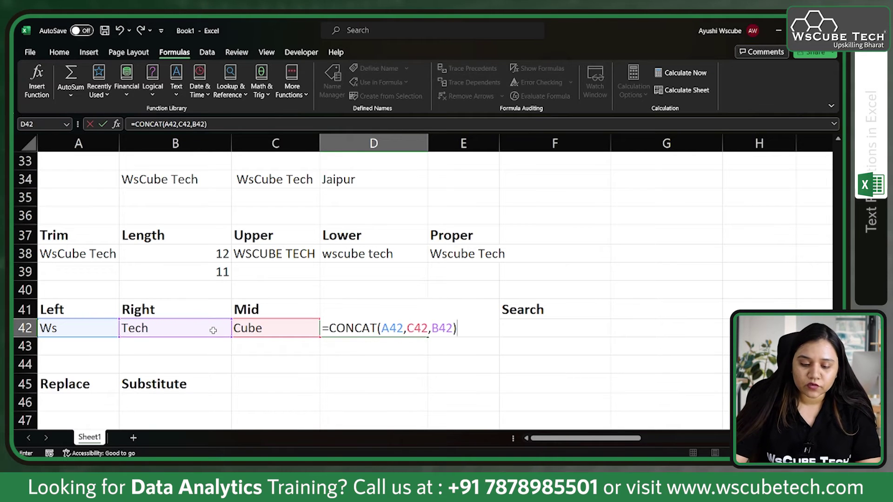
key("Return")
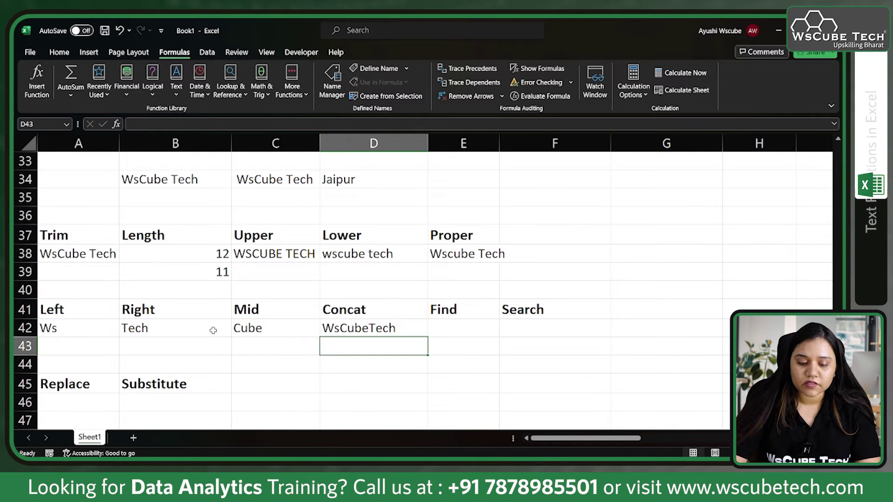
- Edit the CONCAT formula to insert a " " space before B42
double_click(374, 325)
left_click(430, 328)
type("<")
type(",")
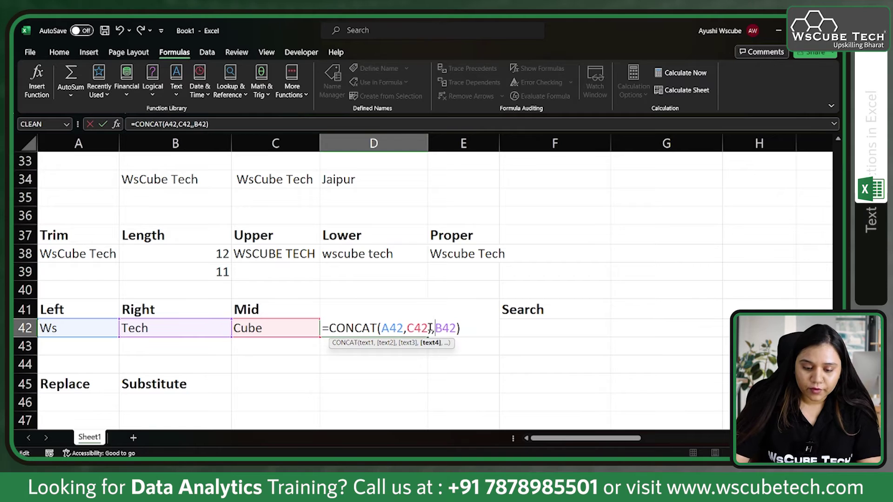
type("\" ")
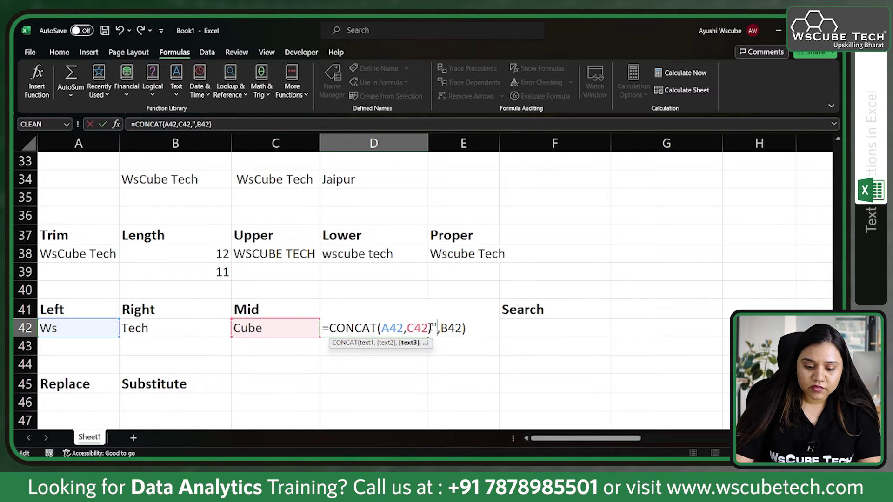
type("\"")
key("Left")
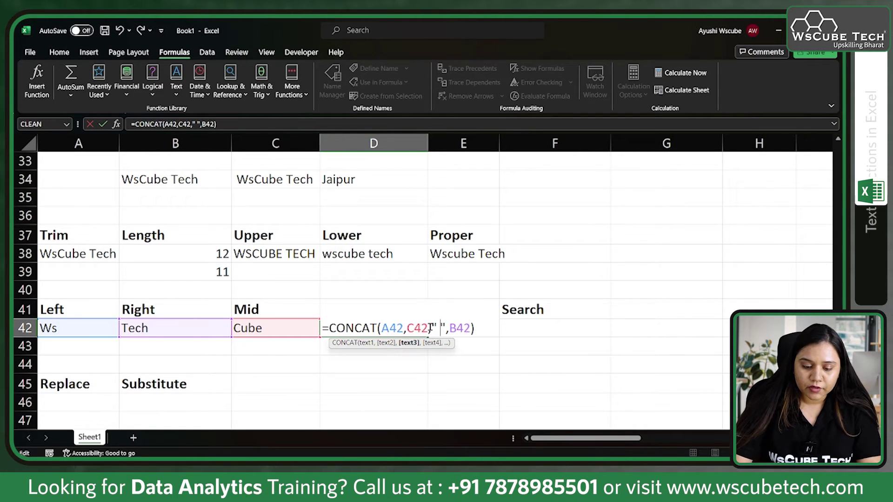
key("Return")
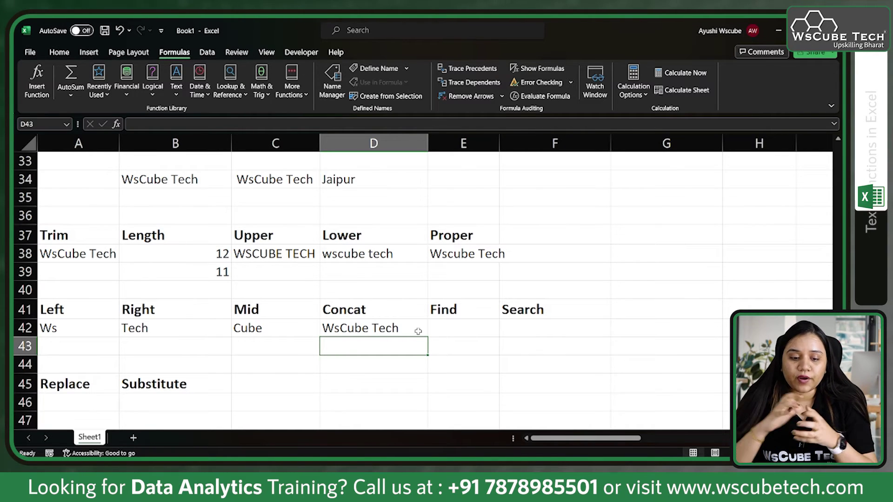
left_click(445, 333)
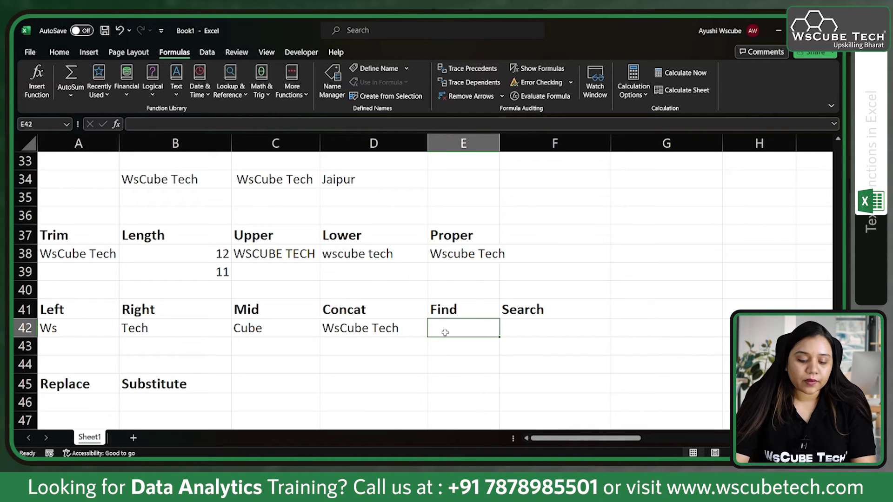
- Enter =FIND("c",B34) in E42
type("=fi")
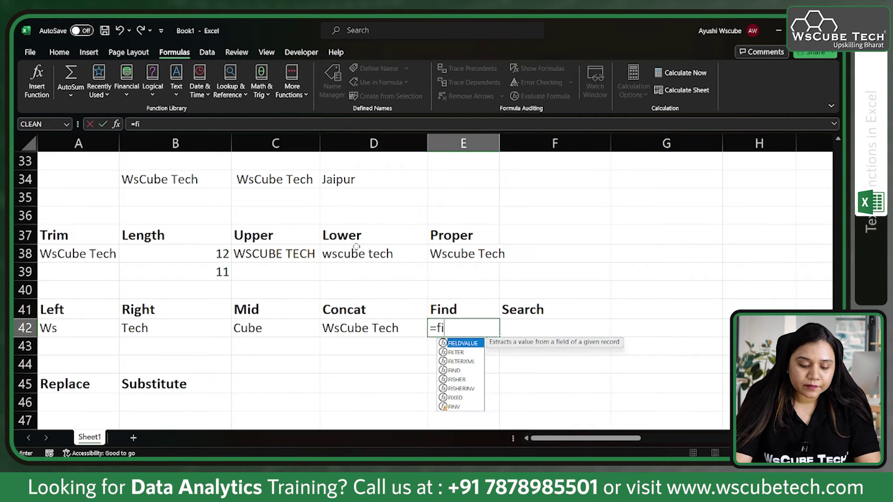
type("n")
key("Tab")
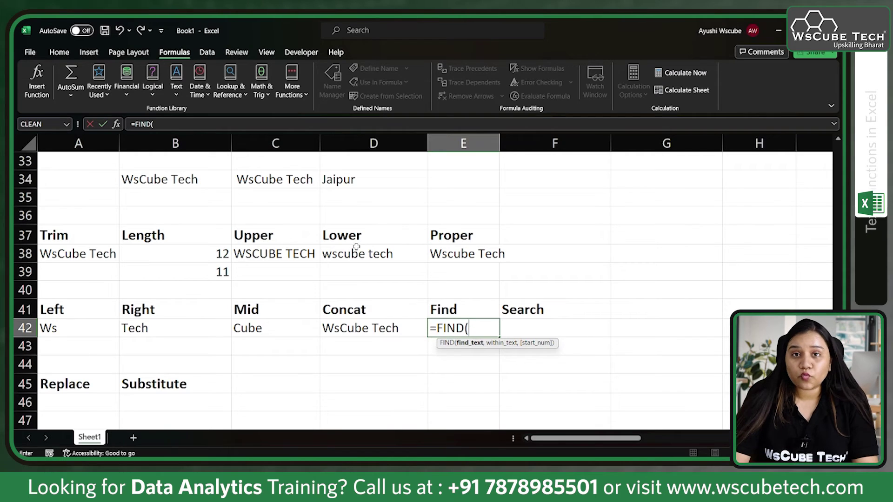
type("\"c\",")
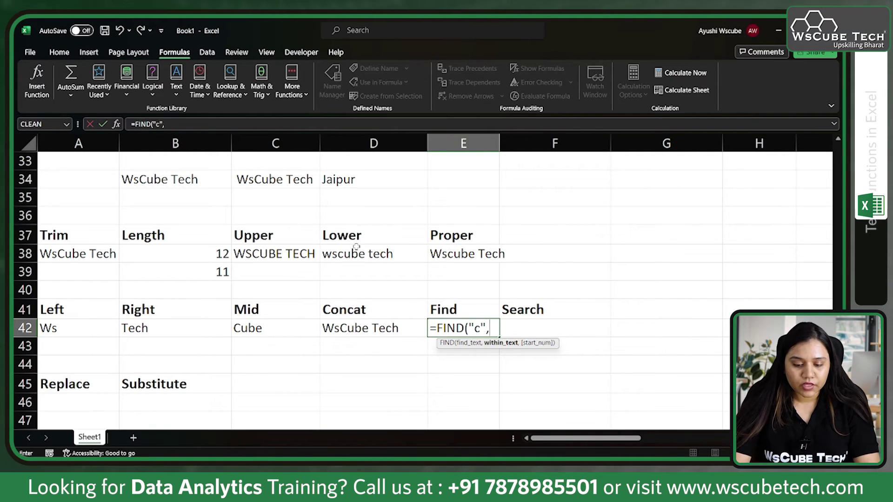
left_click(174, 192)
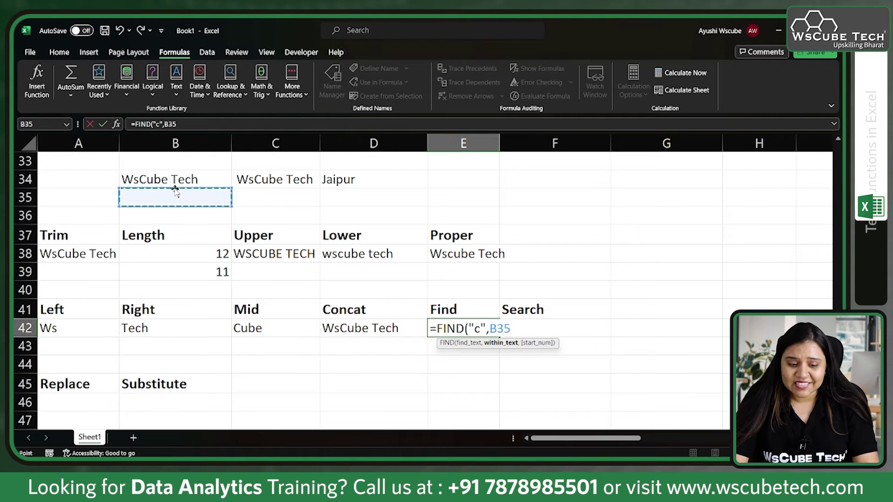
left_click(170, 178)
type(",")
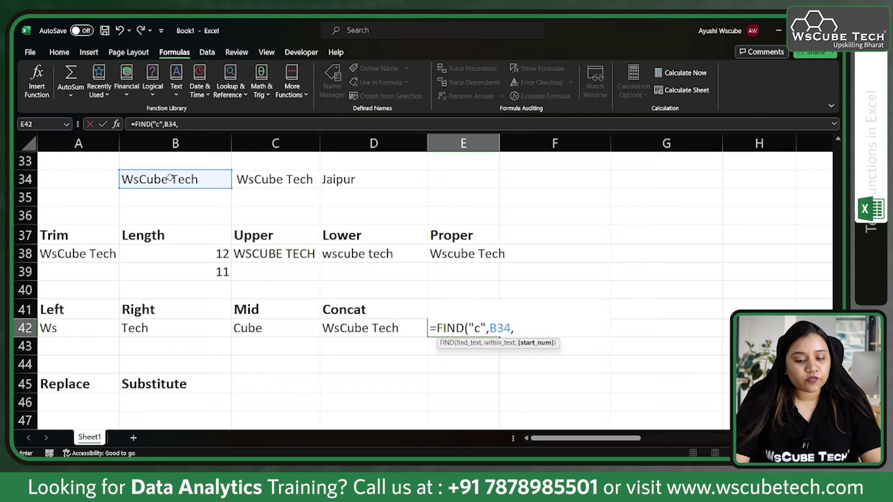
key("BackSpace")
type(")")
key("Return")
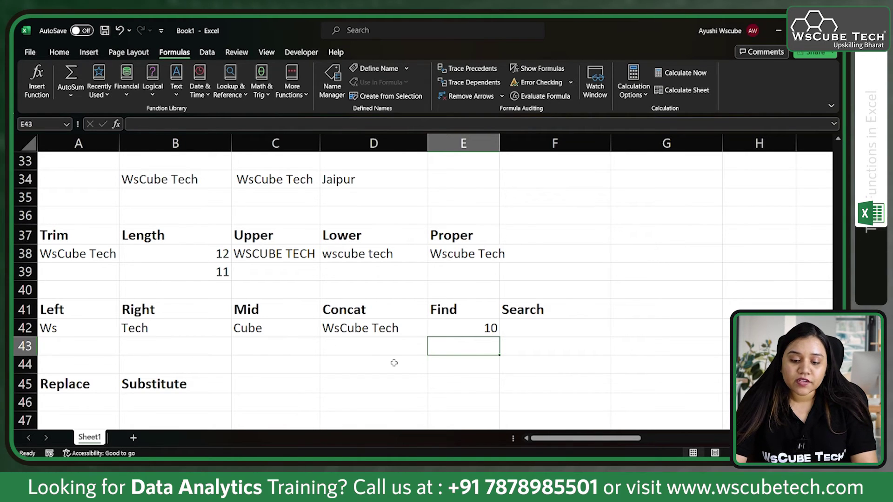
- Change the FIND search character to capital "C" so E42 returns 3
left_click(482, 324)
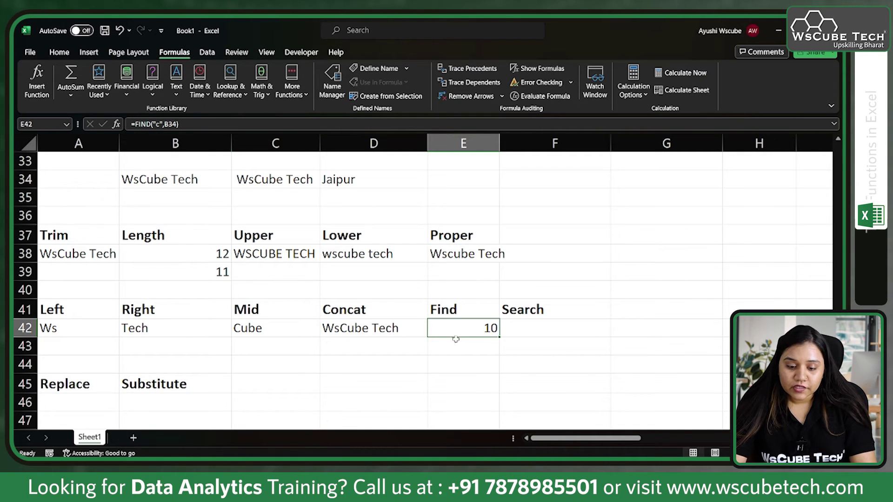
double_click(444, 328)
left_click(479, 328)
key("BackSpace")
type("C")
key("Return")
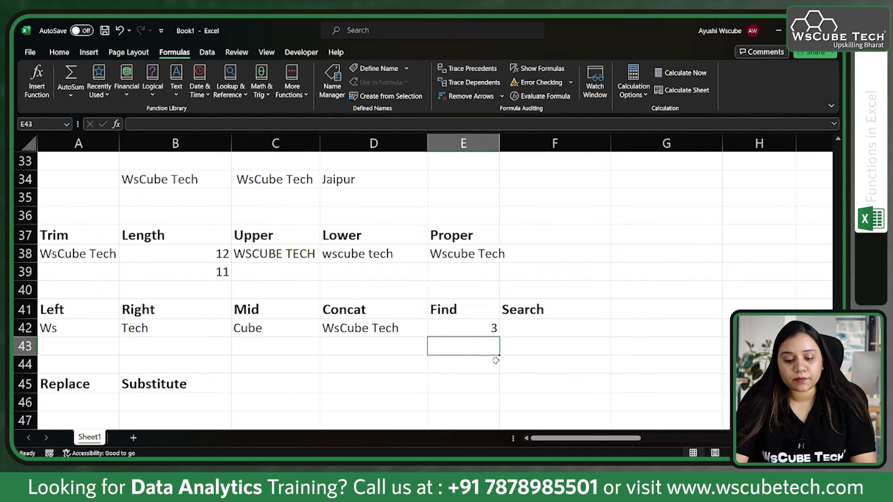
left_click(474, 330)
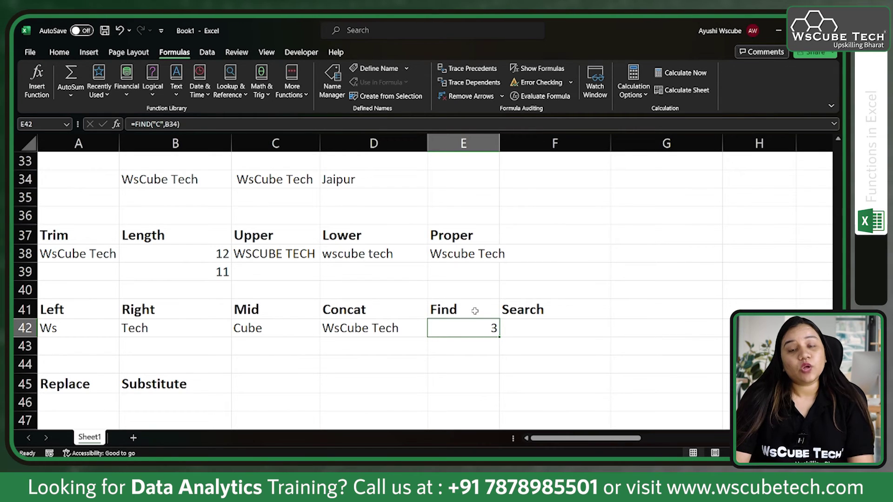
- Enter =SEARCH("c",B34) in F42 to return 3, ignoring case
left_click(525, 328)
type("=")
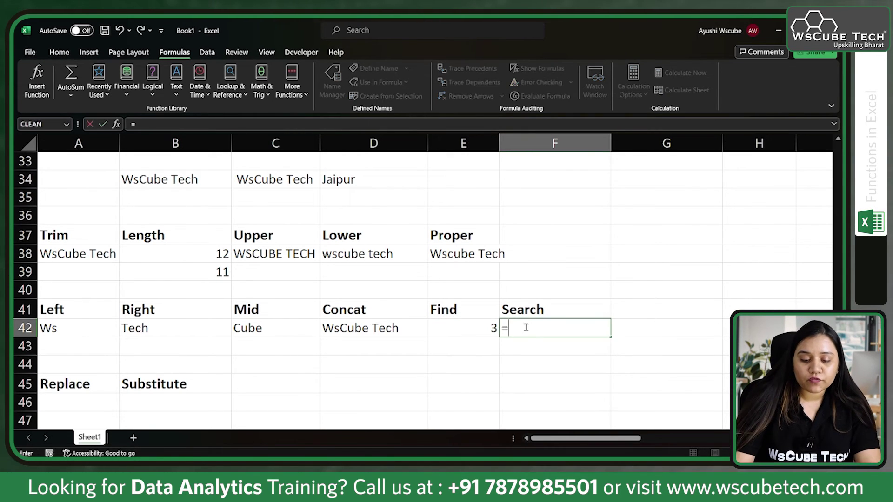
type("sea")
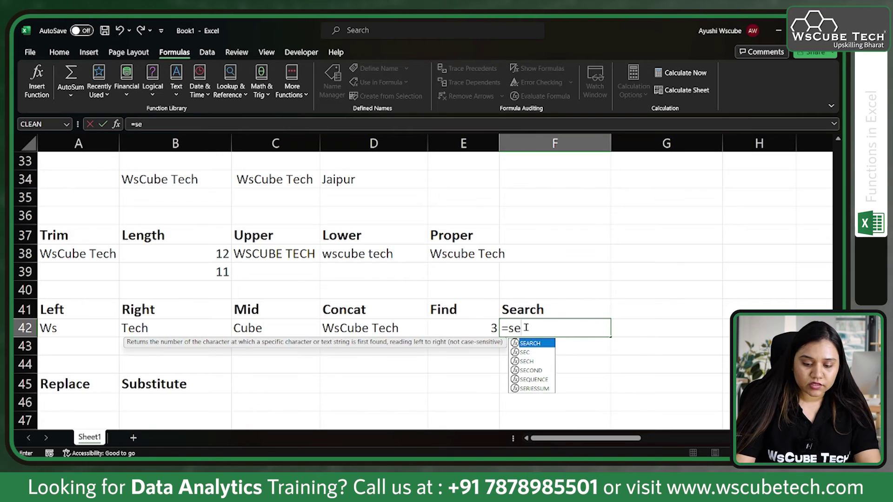
key("Tab")
type("\"c\",")
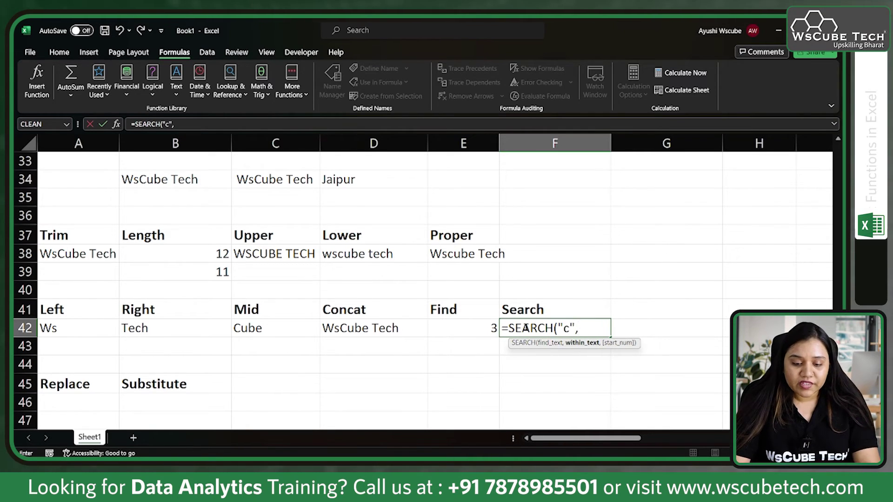
left_click(214, 185)
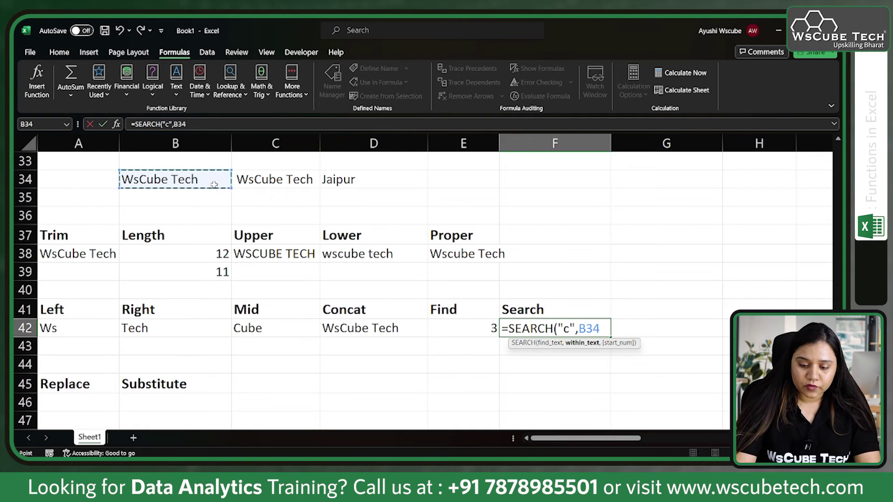
type(")")
key("Return")
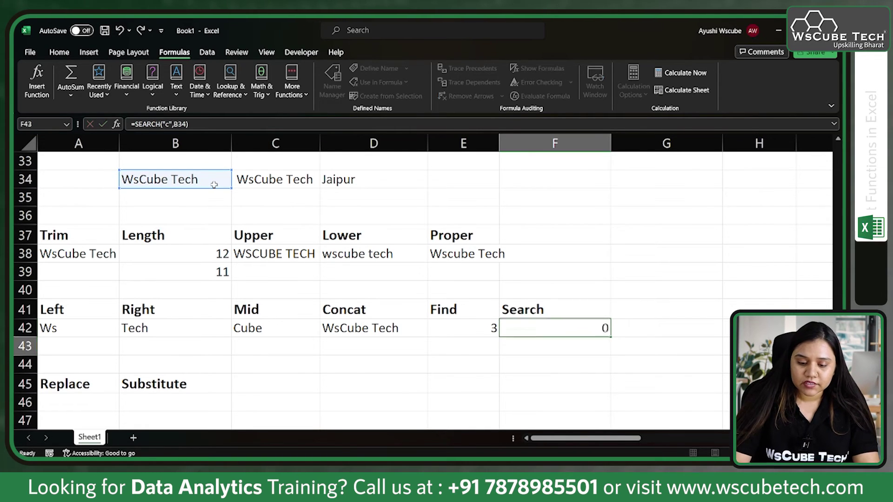
left_click(542, 326)
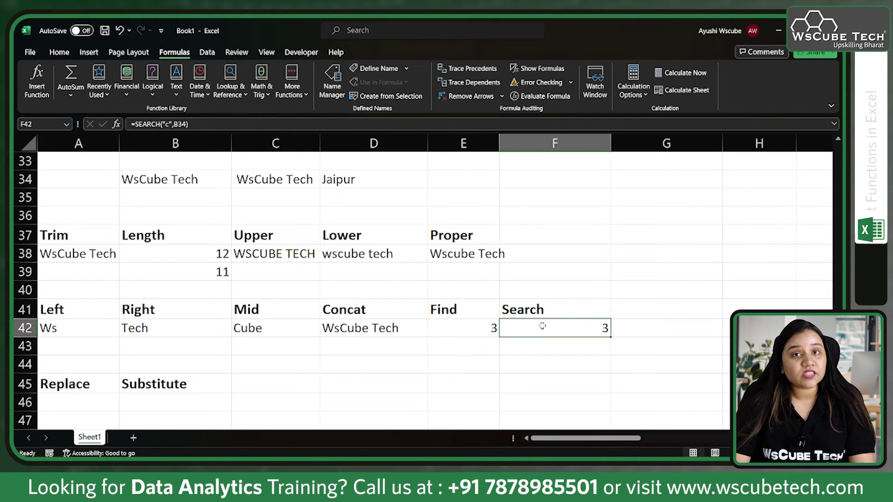
- Begin a REPLACE formula in A46 under the Replace heading
left_click(470, 311)
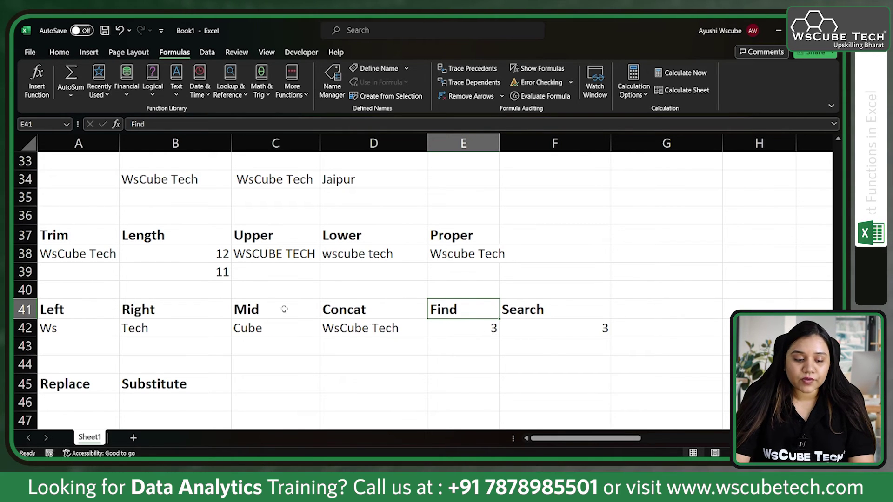
scroll(135, 378, "down", 1)
left_click(90, 367)
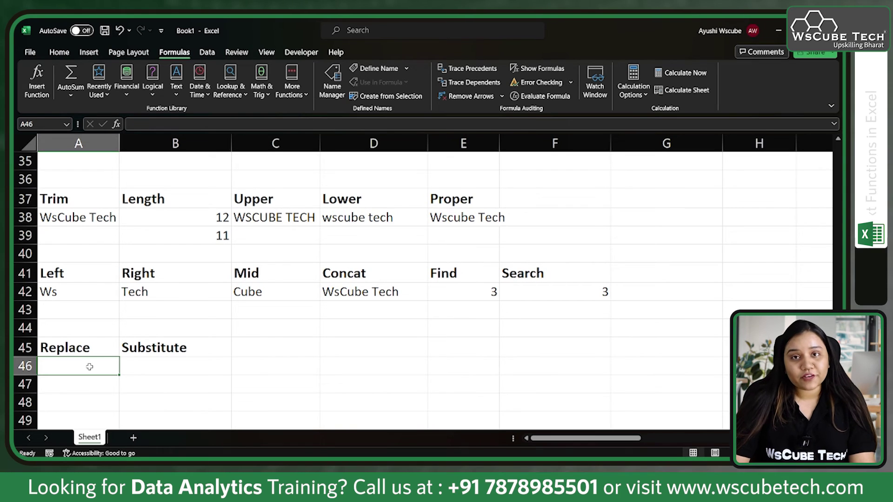
double_click(89, 366)
type("=rep")
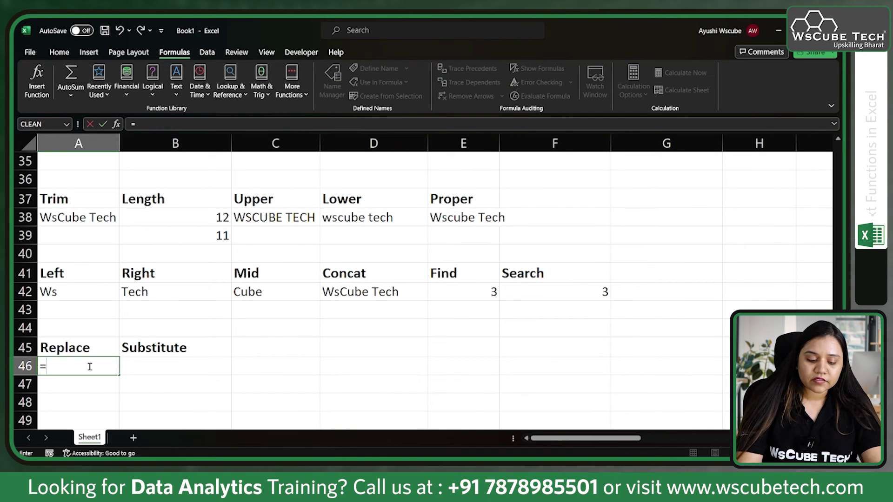